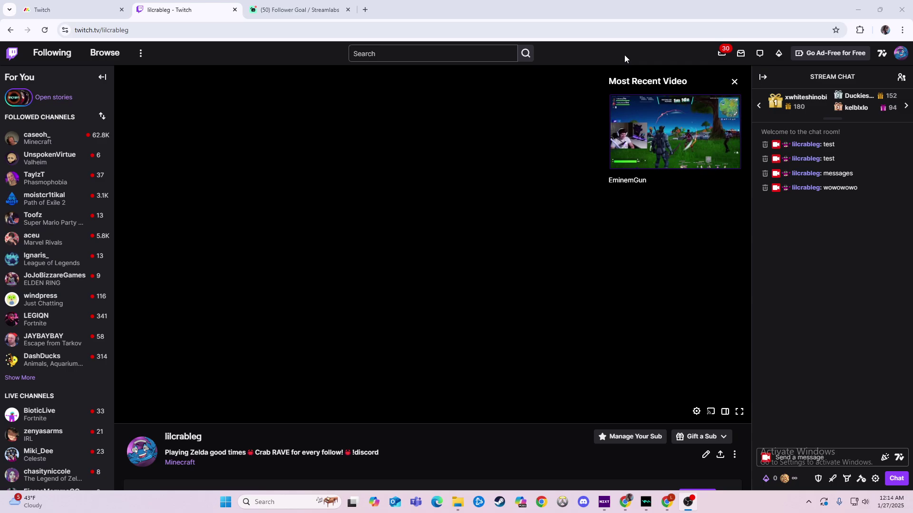
- Switch to the '(50) Follower Goal / Streamlabs' browser tab
{"action": "left_click", "coordinate": [336, 5]}
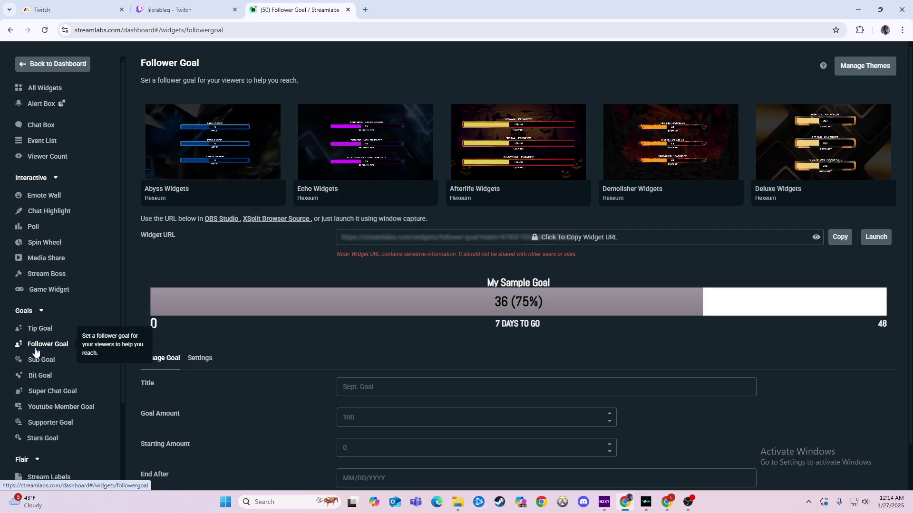
{"action": "scroll", "coordinate": [344, 227], "scroll_direction": "down", "scroll_amount": 1}
{"action": "scroll", "coordinate": [345, 227], "scroll_direction": "down", "scroll_amount": 1}
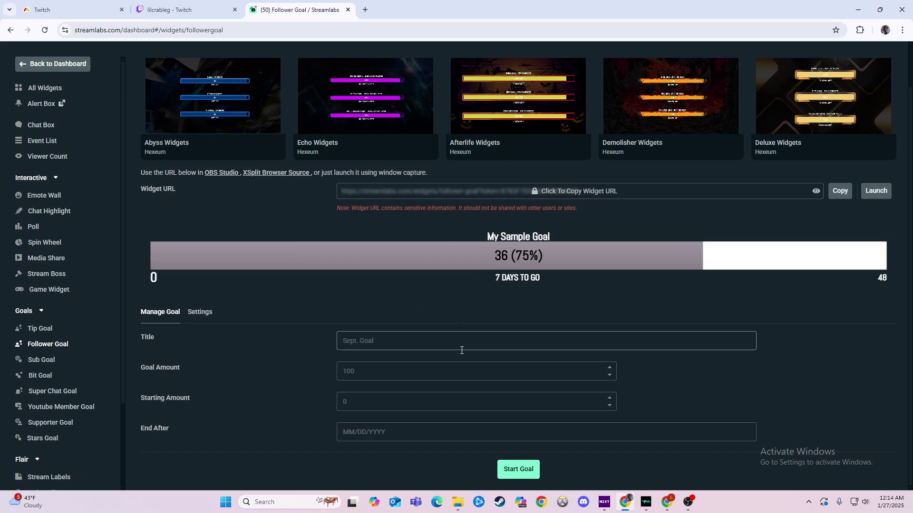
- Submit the empty follower goal form to see which fields are required
{"action": "left_click", "coordinate": [516, 475]}
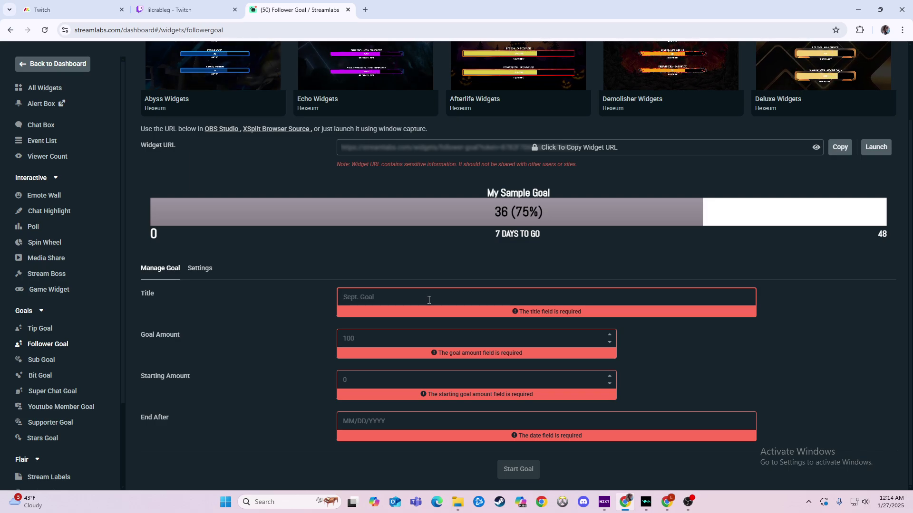
{"action": "type", "text": "Fe"}
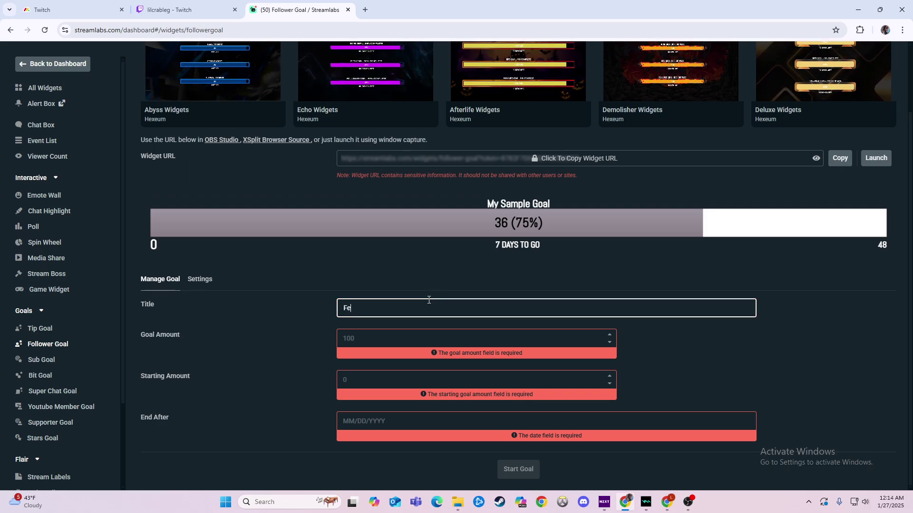
{"action": "type", "text": "b Goal"}
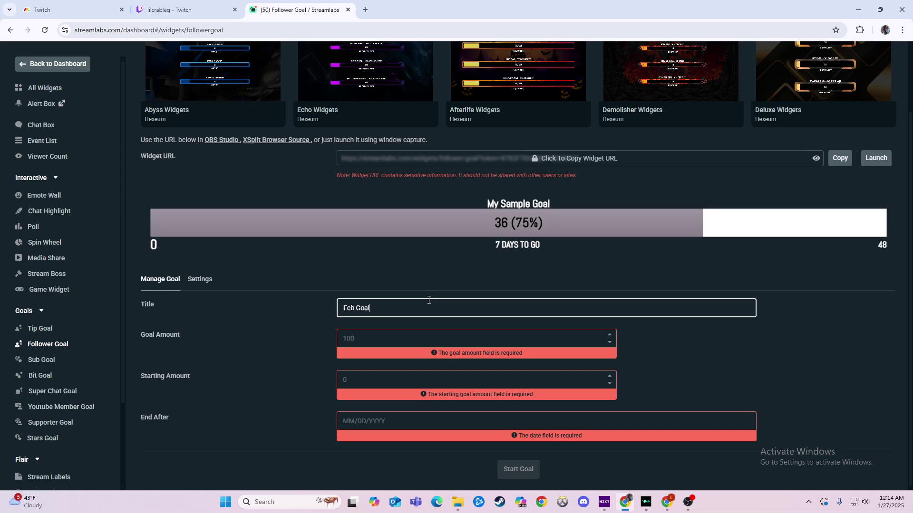
- Fill in title 'Feb Goal', goal amount 2300 and starting amount 2000
{"action": "left_click", "coordinate": [429, 335]}
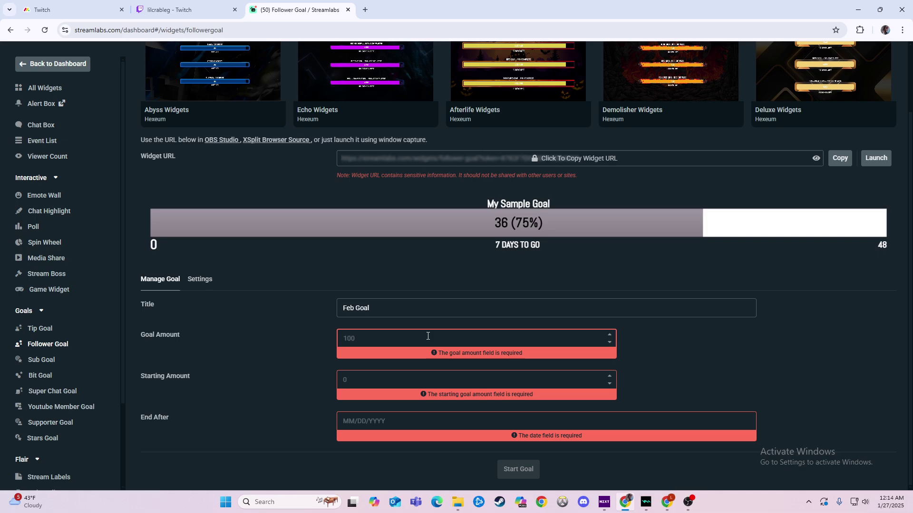
{"action": "type", "text": "2"}
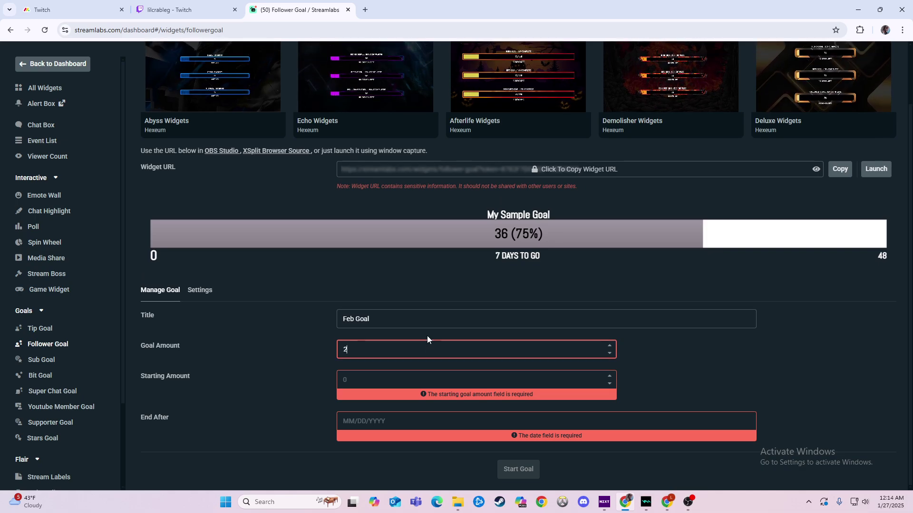
{"action": "type", "text": "300"}
{"action": "left_click", "coordinate": [418, 379]}
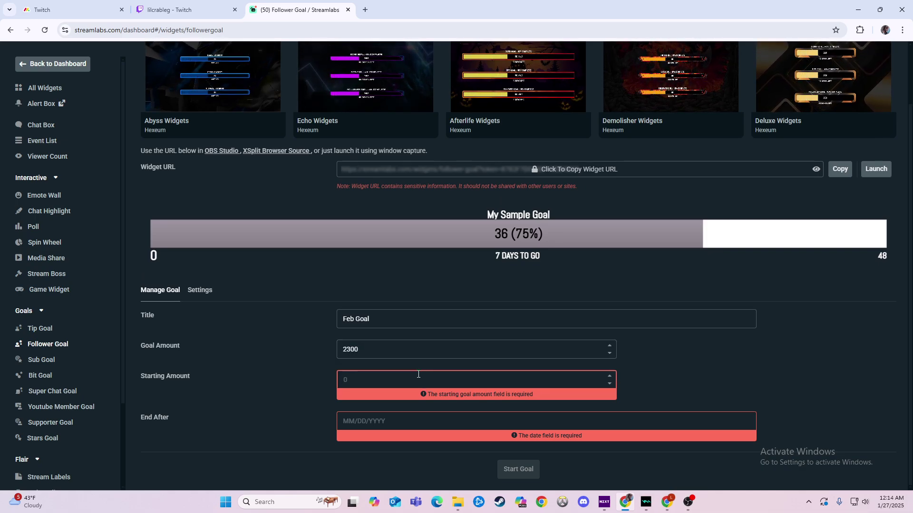
{"action": "type", "text": "2000"}
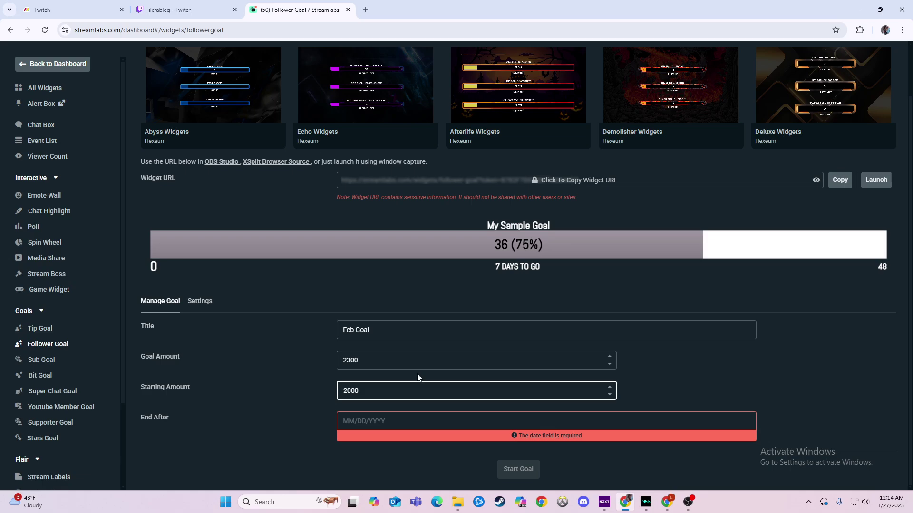
- Enter 12/24/2025 as the goal end date, correcting its format and year
{"action": "left_click", "coordinate": [467, 417]}
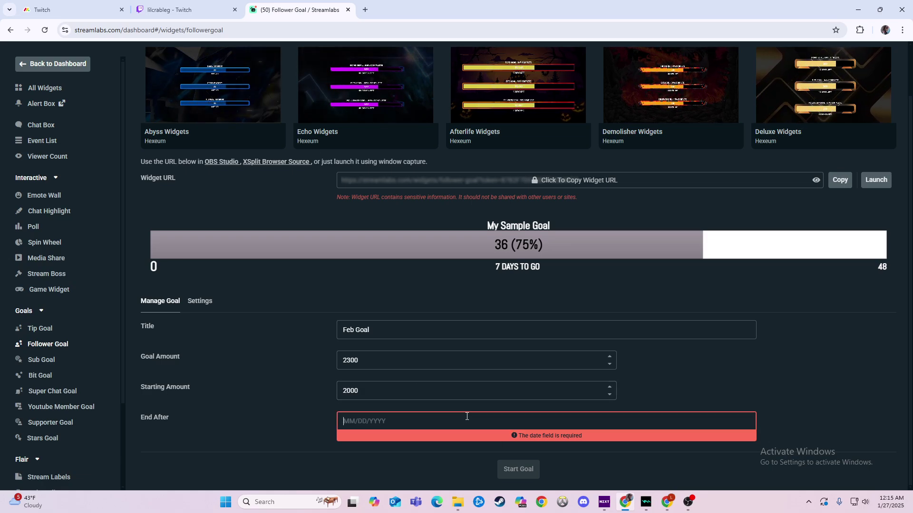
{"action": "type", "text": "1224"}
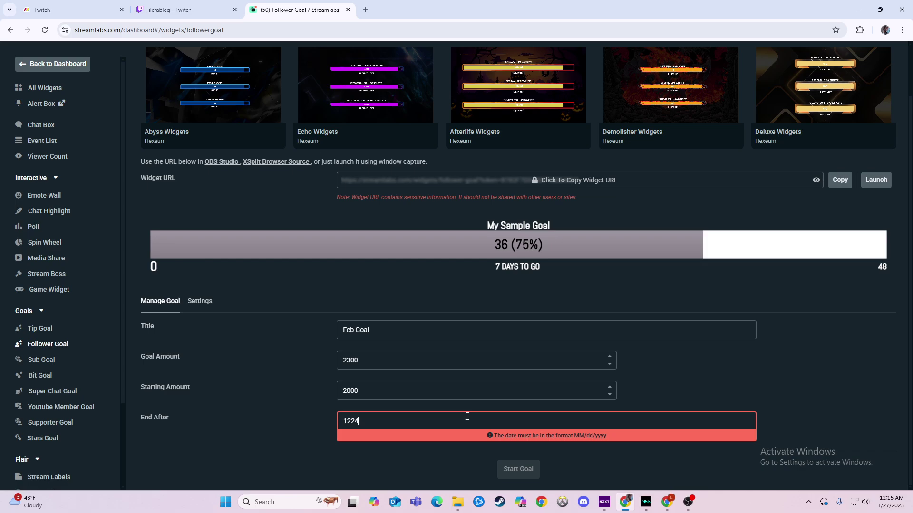
{"action": "type", "text": "2004"}
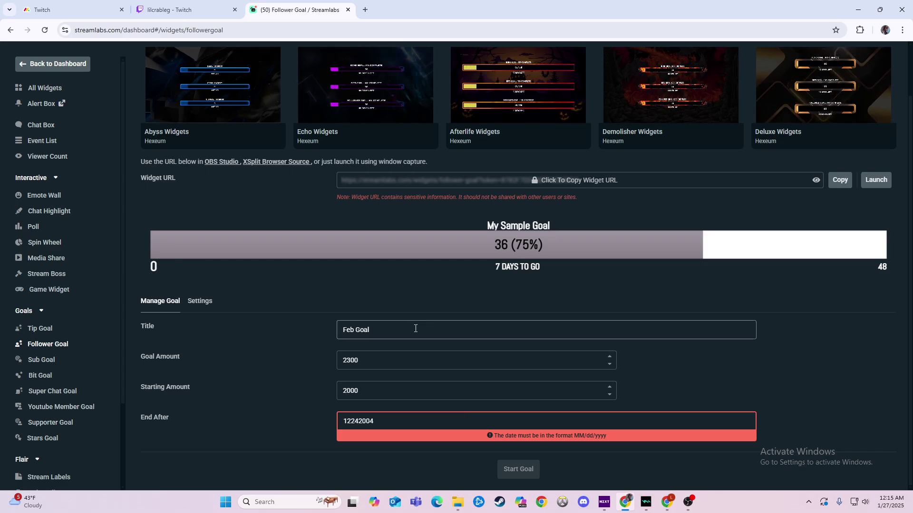
{"action": "left_click", "coordinate": [689, 379]}
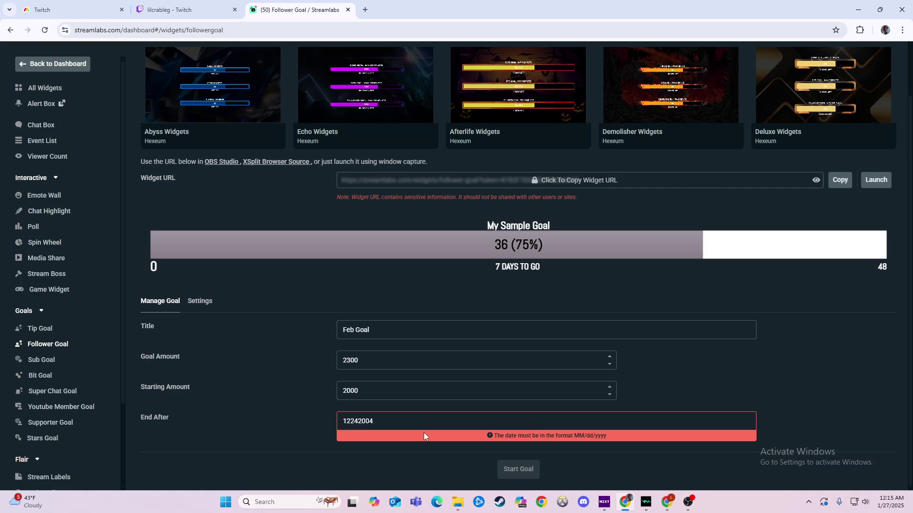
{"action": "left_click", "coordinate": [397, 420]}
{"action": "key", "text": "BackSpace"}
{"action": "key", "text": "BackSpace"}
{"action": "key", "text": "BackSpace"}
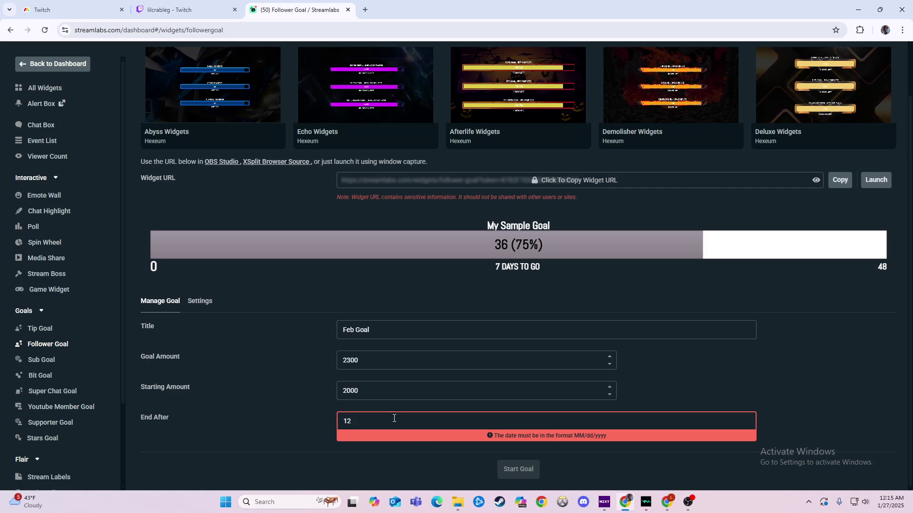
{"action": "type", "text": "/24/20"}
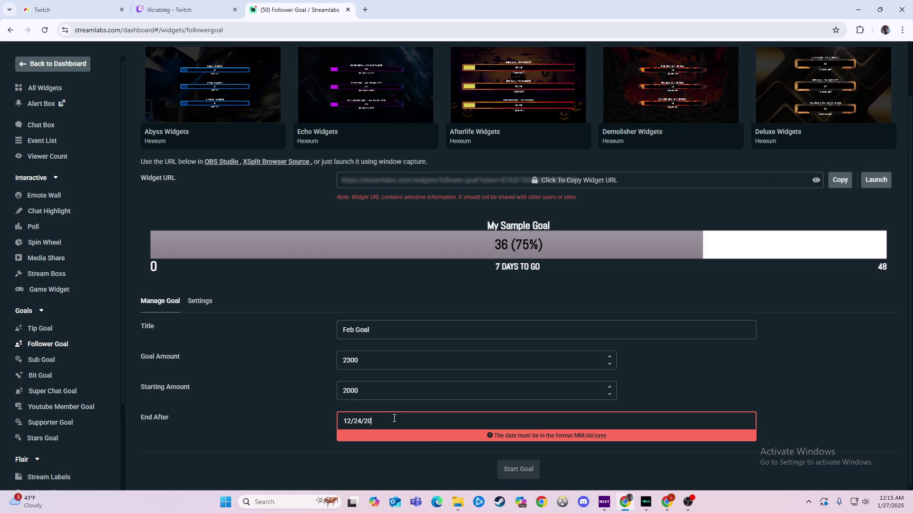
{"action": "type", "text": "04"}
{"action": "left_click", "coordinate": [481, 439]}
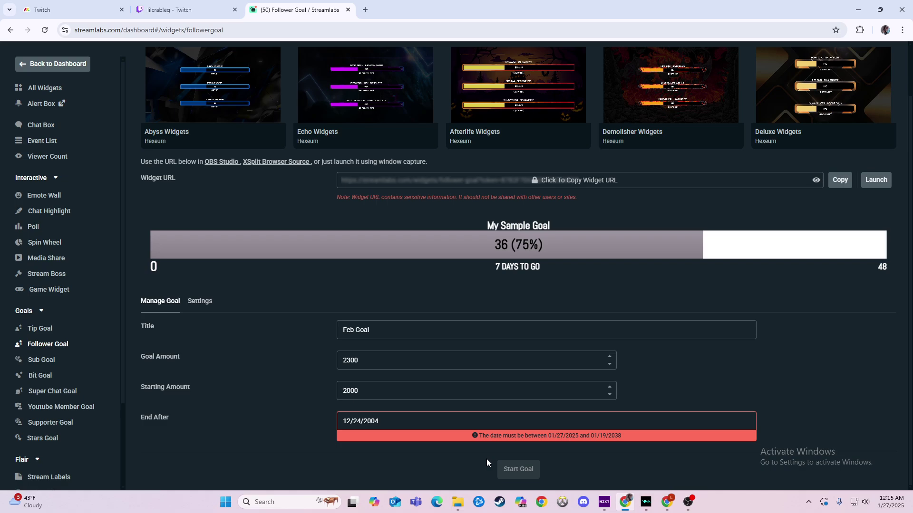
{"action": "left_click", "coordinate": [403, 420]}
{"action": "key", "text": "BackSpace"}
{"action": "key", "text": "BackSpace"}
{"action": "type", "text": "2"}
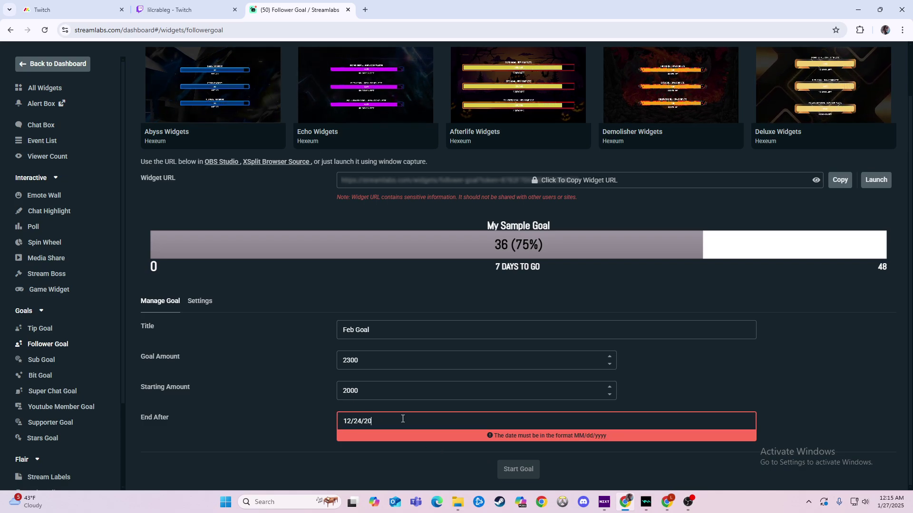
{"action": "type", "text": "4"}
{"action": "key", "text": "BackSpace"}
{"action": "type", "text": "5"}
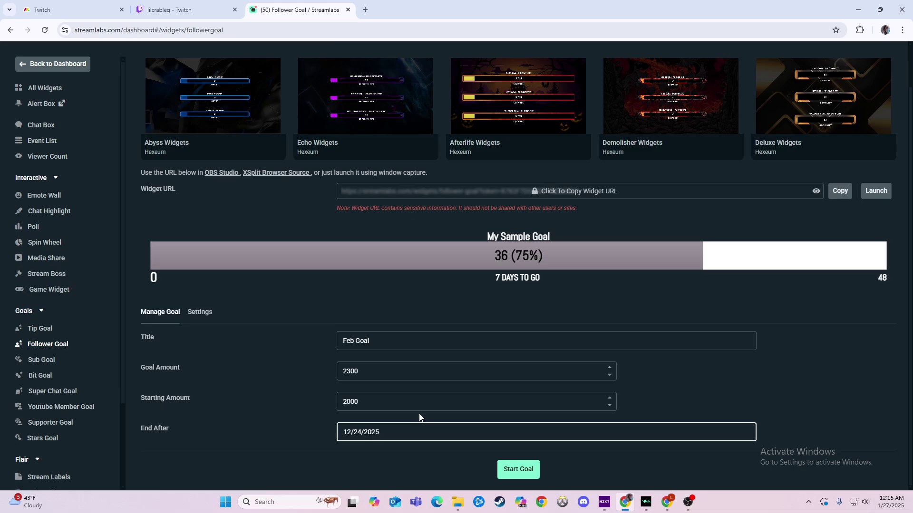
- Start the Feb Goal, copy its widget URL, and switch to OBS Studio
{"action": "left_click", "coordinate": [519, 470]}
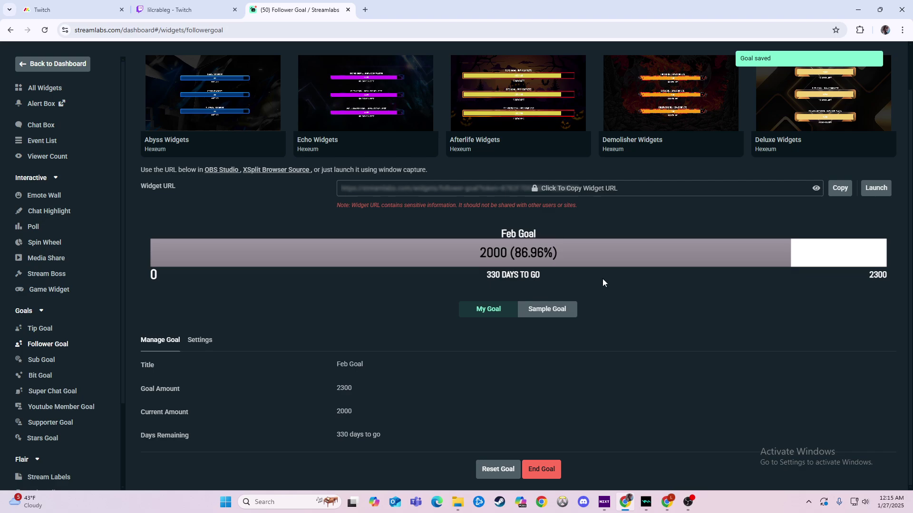
{"action": "left_click", "coordinate": [841, 188]}
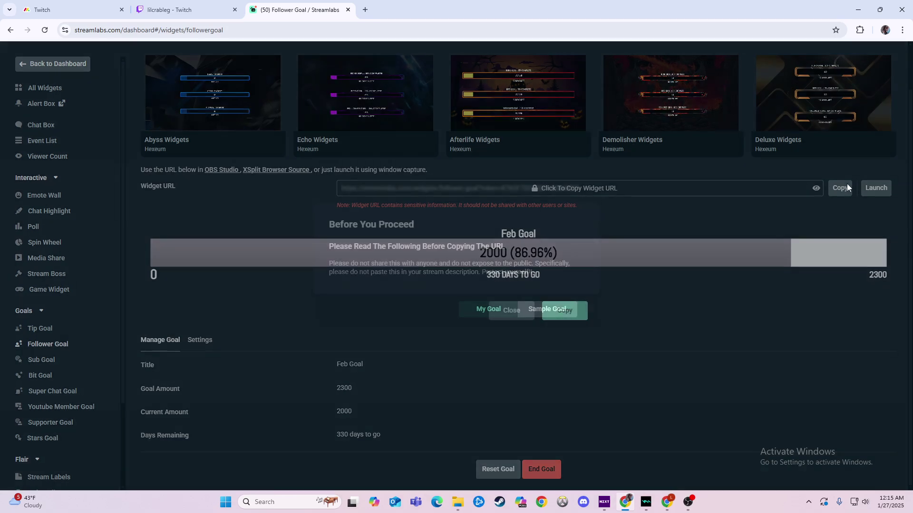
{"action": "left_click", "coordinate": [581, 317]}
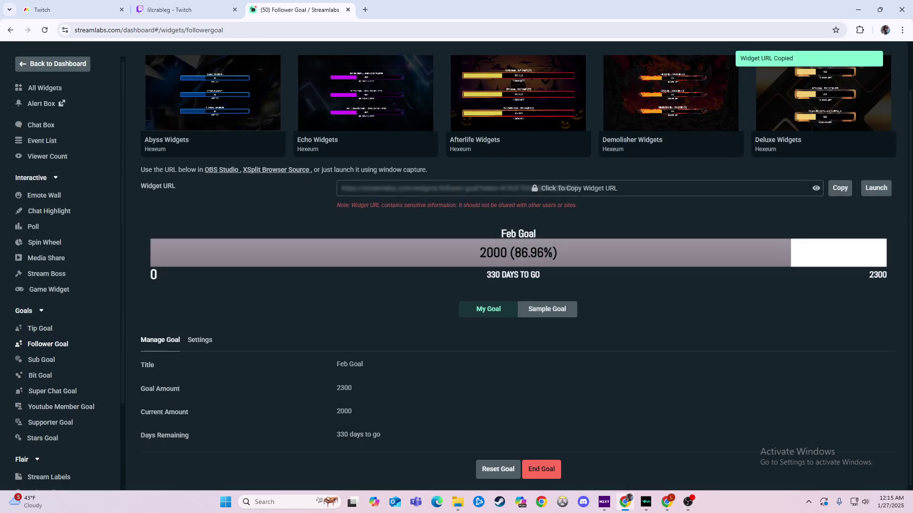
{"action": "key", "text": "alt+Tab"}
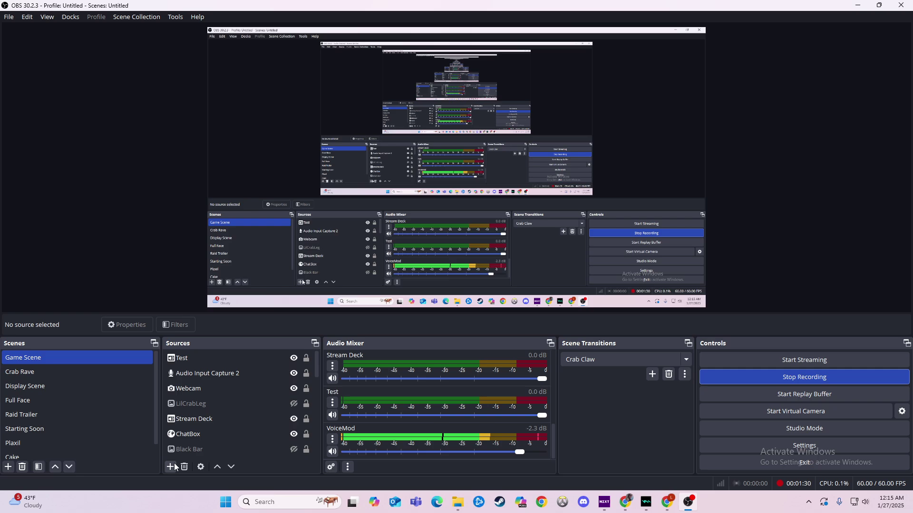
- Add a browser source named 'Folloer goal' holding the pasted widget URL
{"action": "left_click", "coordinate": [170, 467]}
{"action": "left_click", "coordinate": [217, 291]}
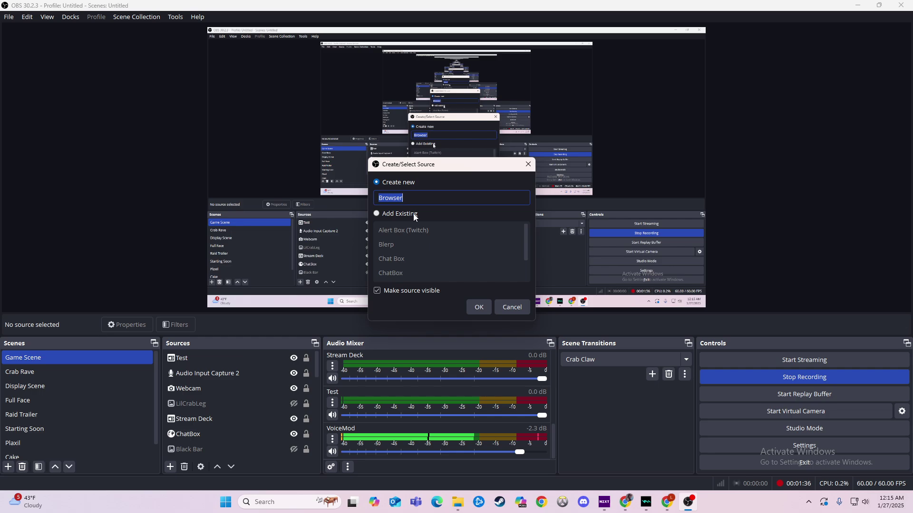
{"action": "type", "text": "Folloer goal"}
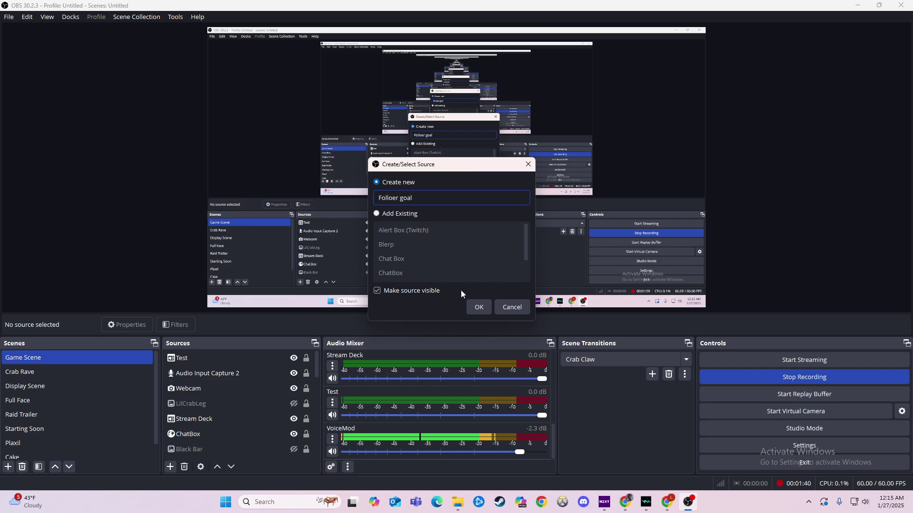
{"action": "left_click", "coordinate": [479, 306]}
{"action": "triple_click", "coordinate": [396, 262]}
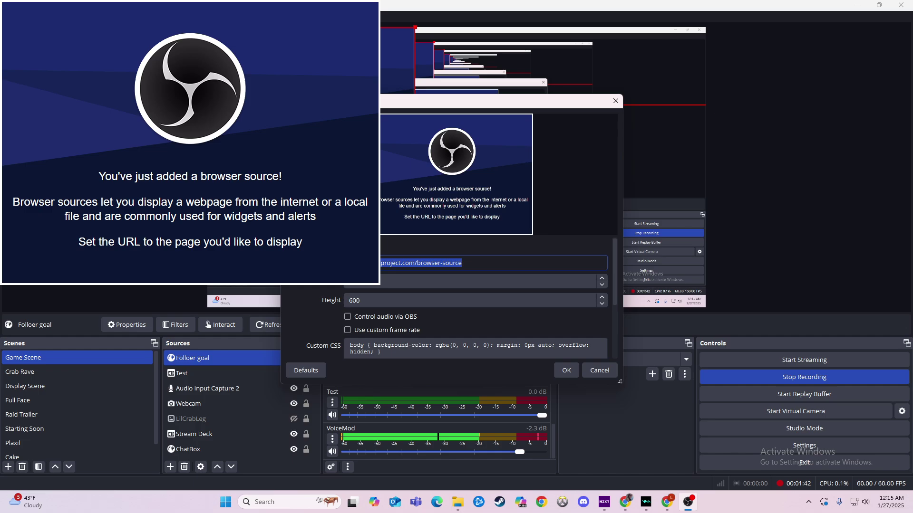
{"action": "key", "text": "ctrl+v"}
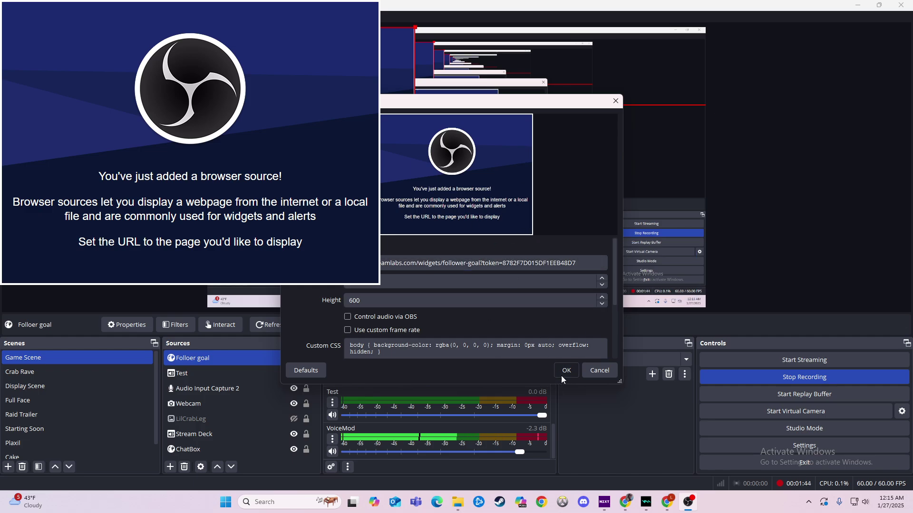
- Confirm the browser source and place the Feb Goal bar at the canvas bottom
{"action": "left_click", "coordinate": [562, 372]}
{"action": "mouse_move", "coordinate": [550, 290]}
{"action": "left_mouse_down"}
{"action": "mouse_move", "coordinate": [530, 382]}
{"action": "mouse_move", "coordinate": [559, 368]}
{"action": "left_mouse_up"}
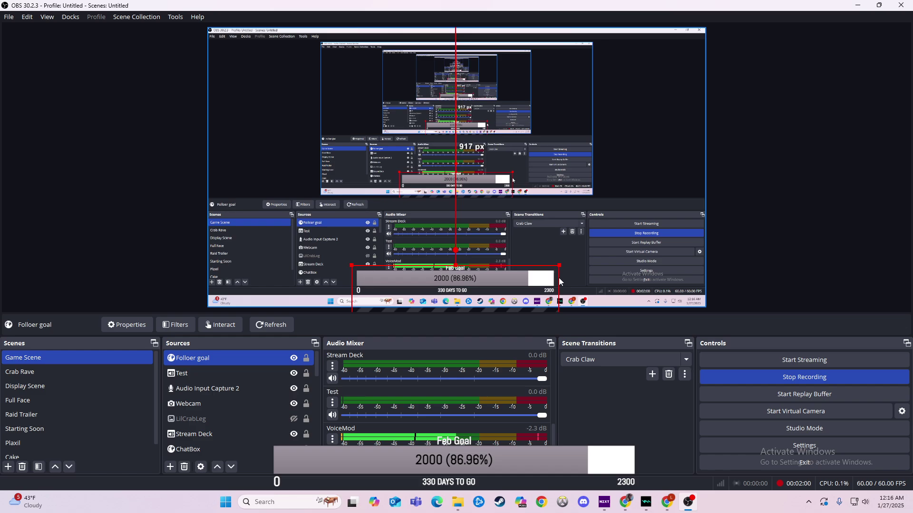
{"action": "left_click", "coordinate": [753, 248]}
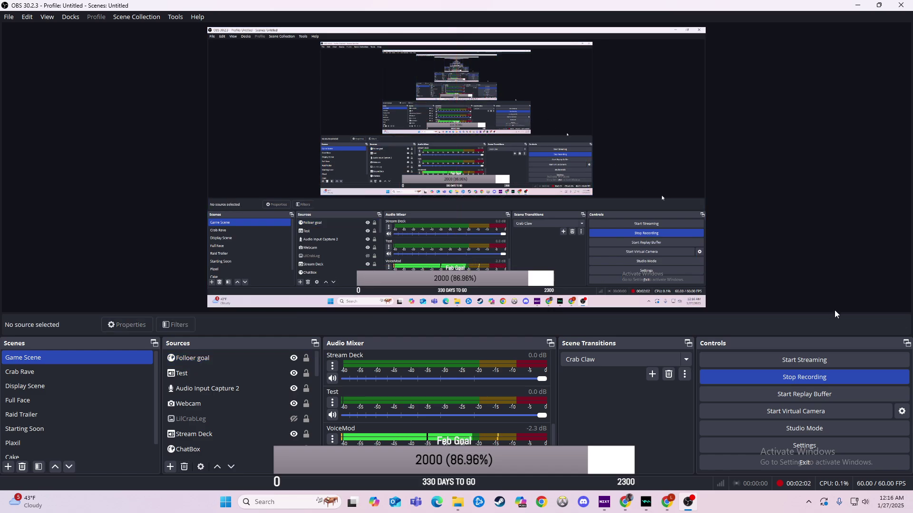